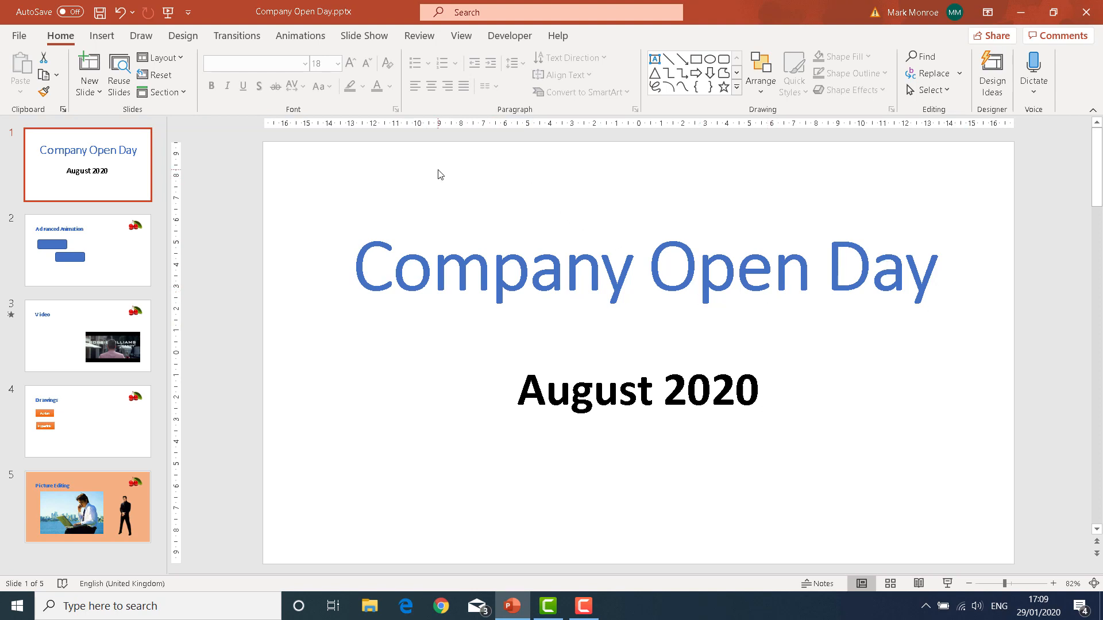
Try the Float In, Split, Wipe and Shape entrance effects on the "Company Open Day" title, then apply Fade instead.
left_click(301, 36)
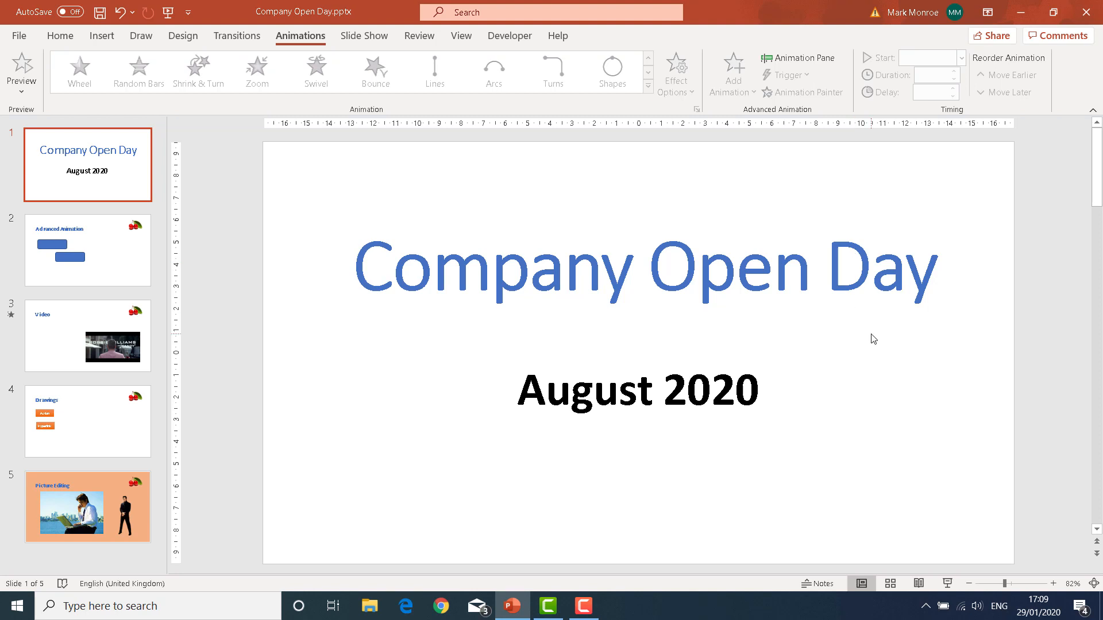
left_click(563, 262)
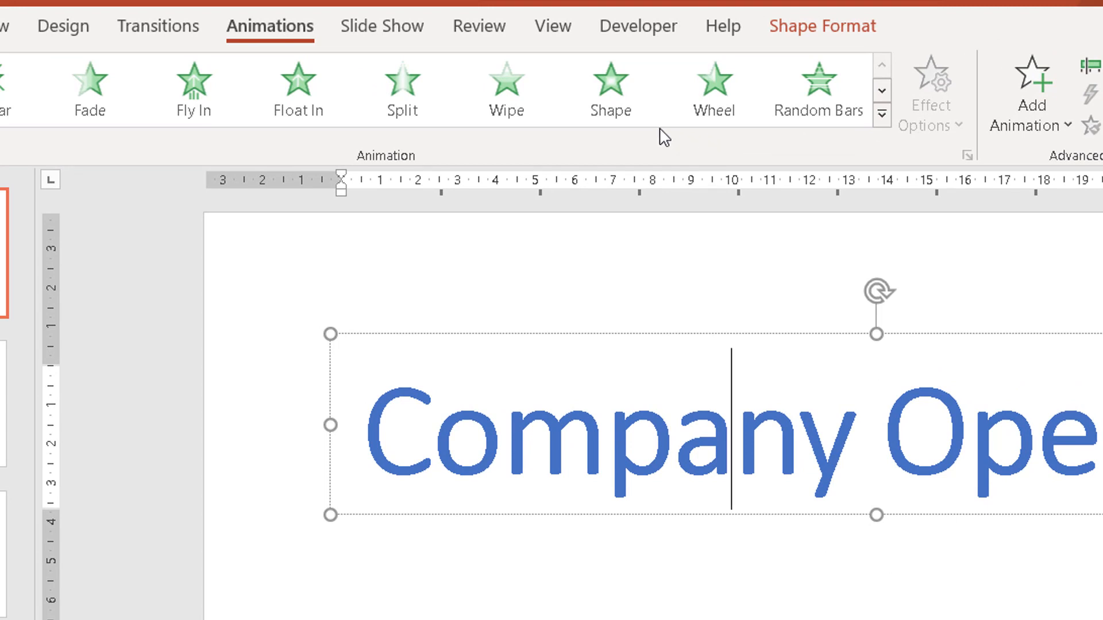
left_click(301, 85)
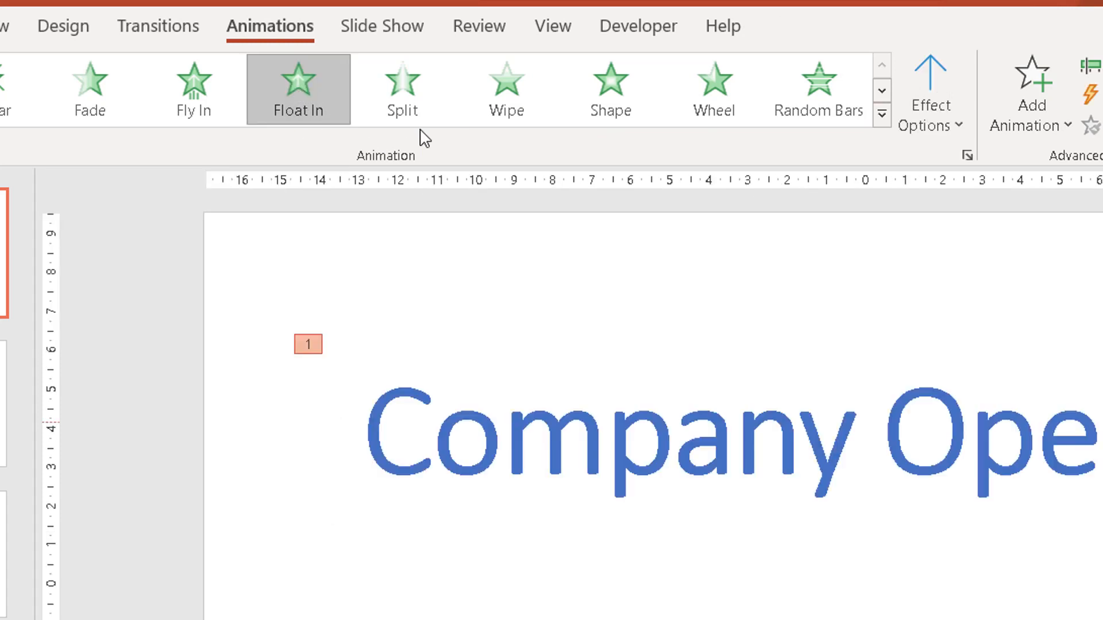
left_click(414, 88)
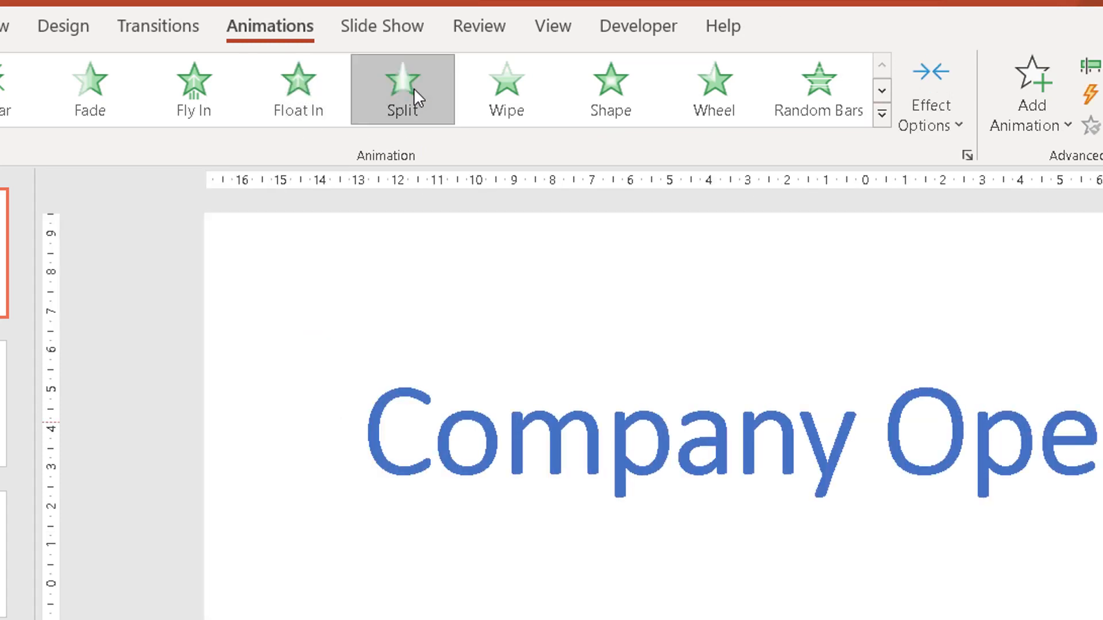
left_click(517, 79)
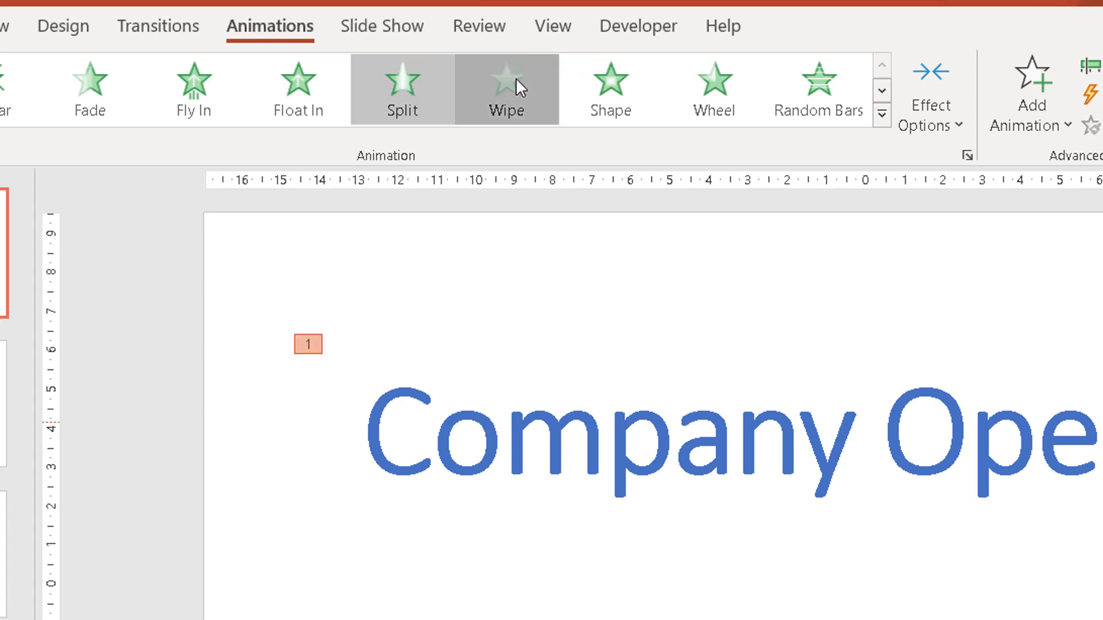
left_click(601, 86)
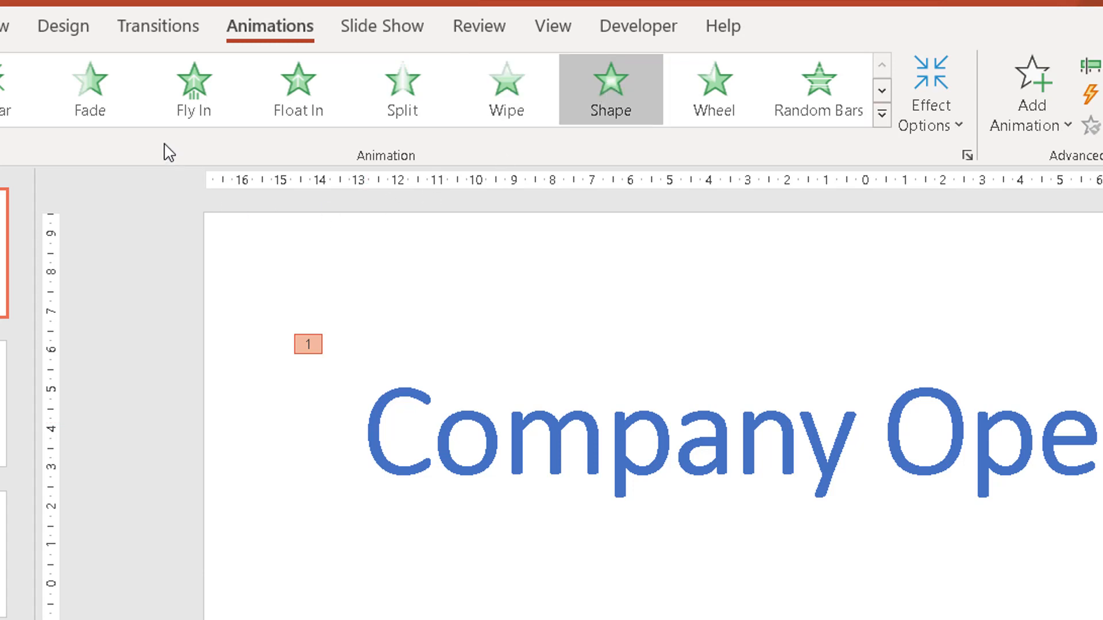
left_click(102, 85)
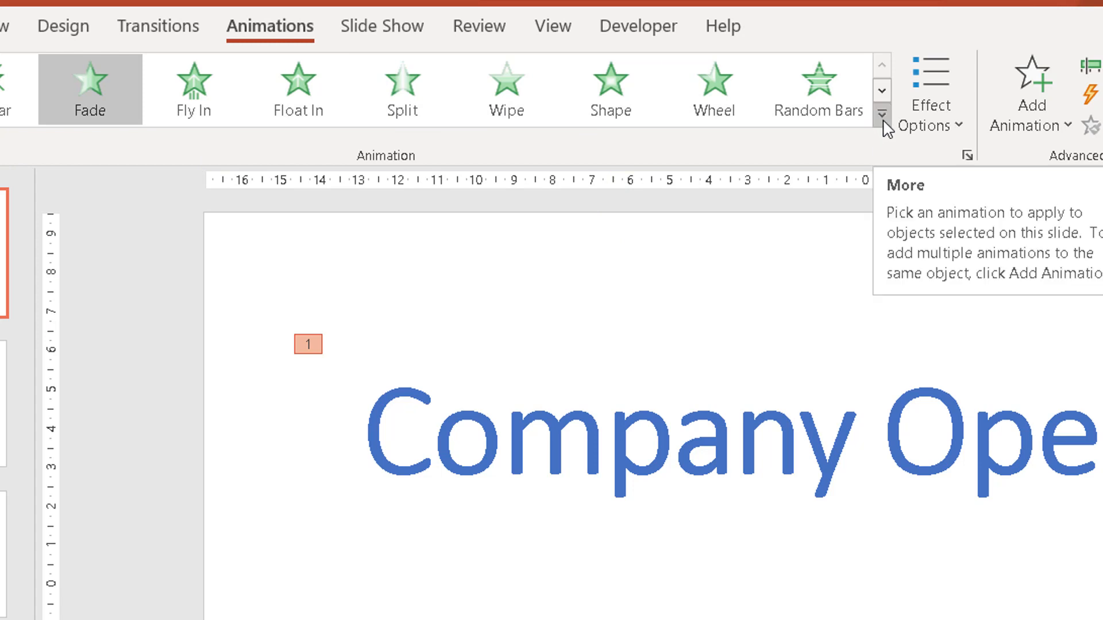
Look through the available entrance, emphasis and exit animation effects for the title.
left_click(882, 115)
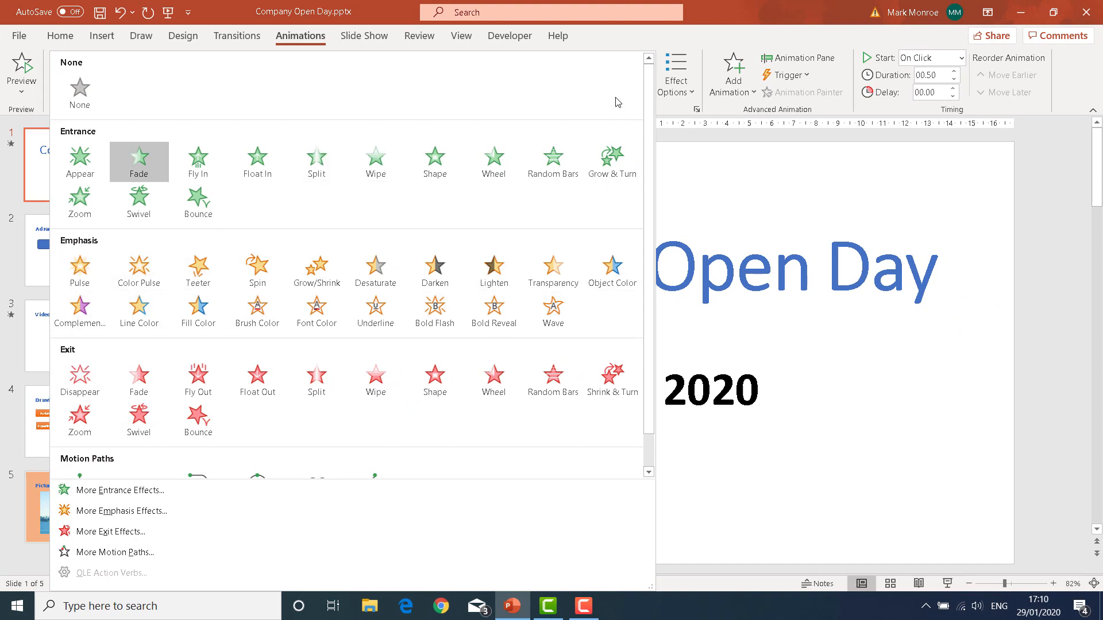
left_click(620, 46)
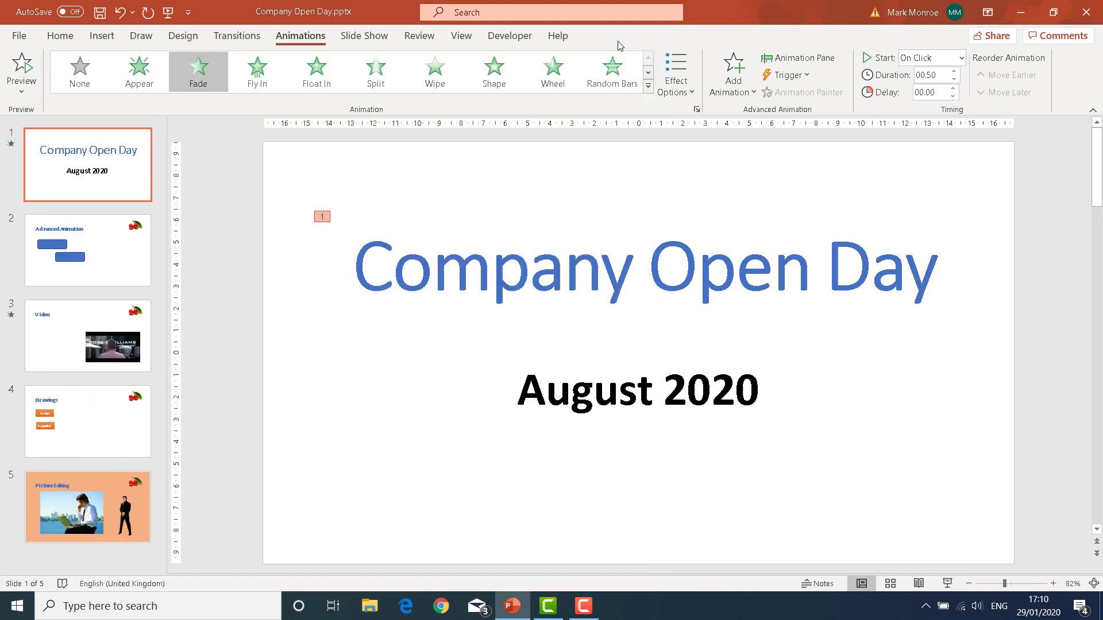
left_click(517, 250)
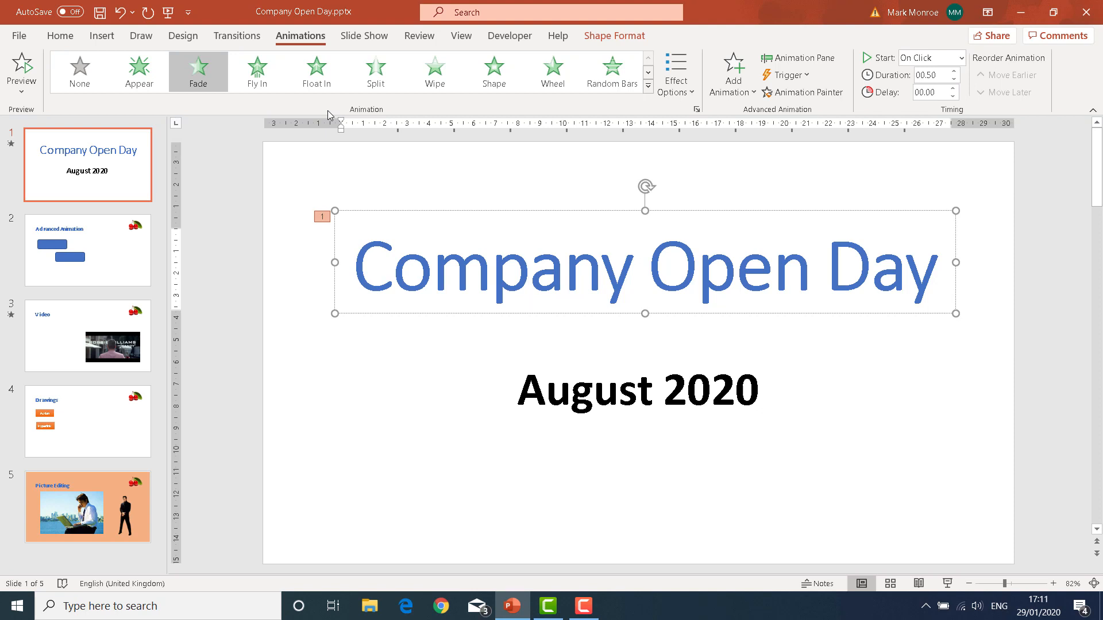
left_click(648, 72)
left_click(648, 71)
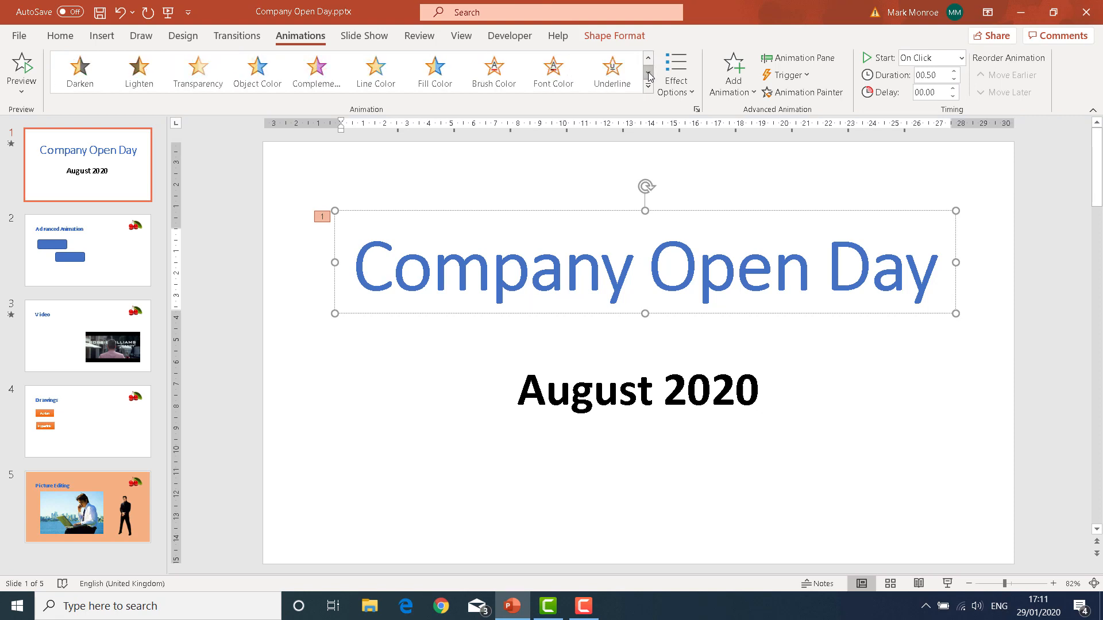
left_click(647, 64)
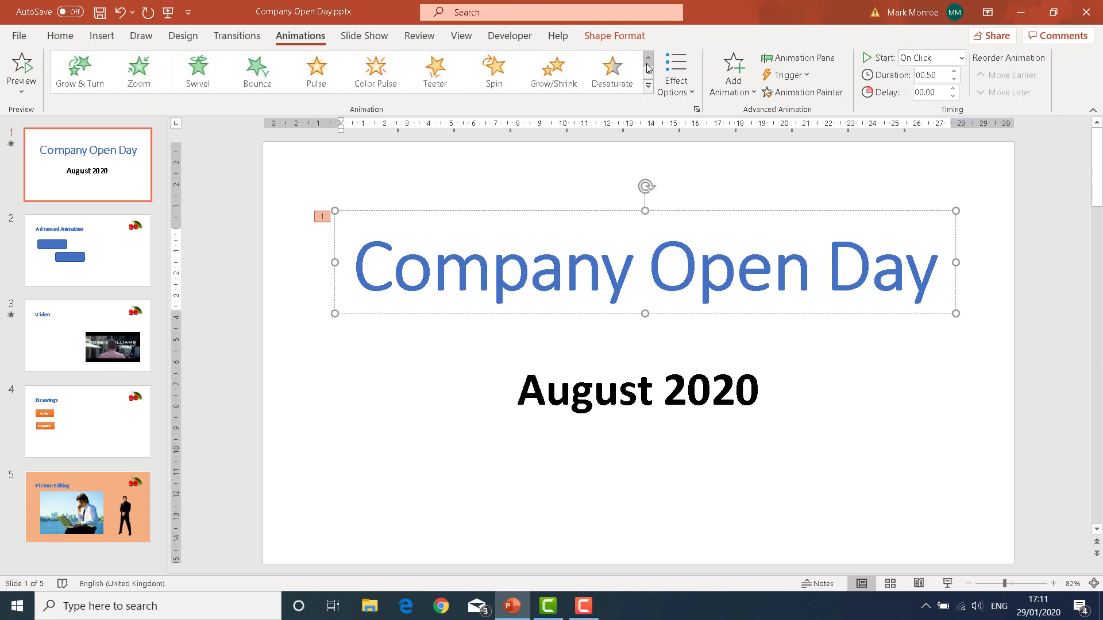
left_click(647, 63)
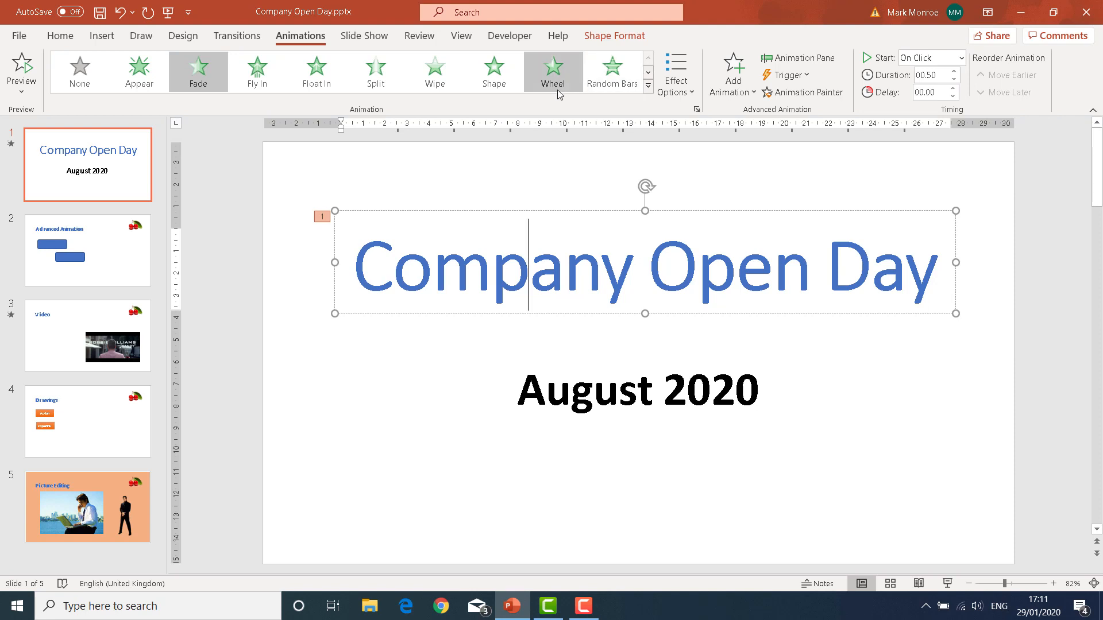
Add a Spin emphasis animation and a Zoom exit animation to the "Company Open Day" title, keeping the existing Fade.
left_click(727, 84)
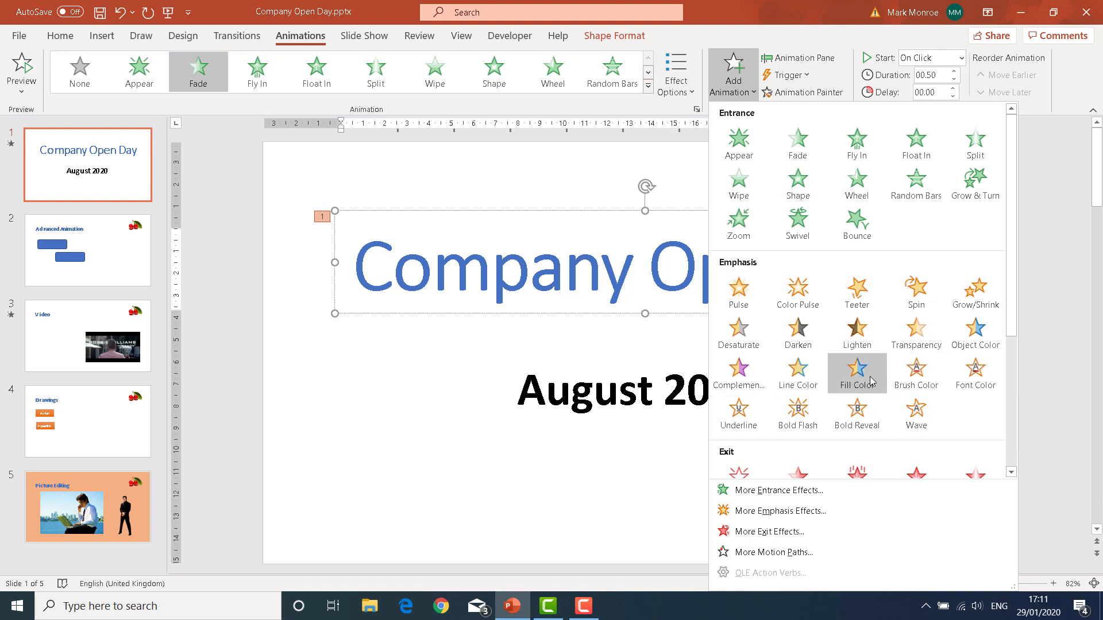
left_click(918, 294)
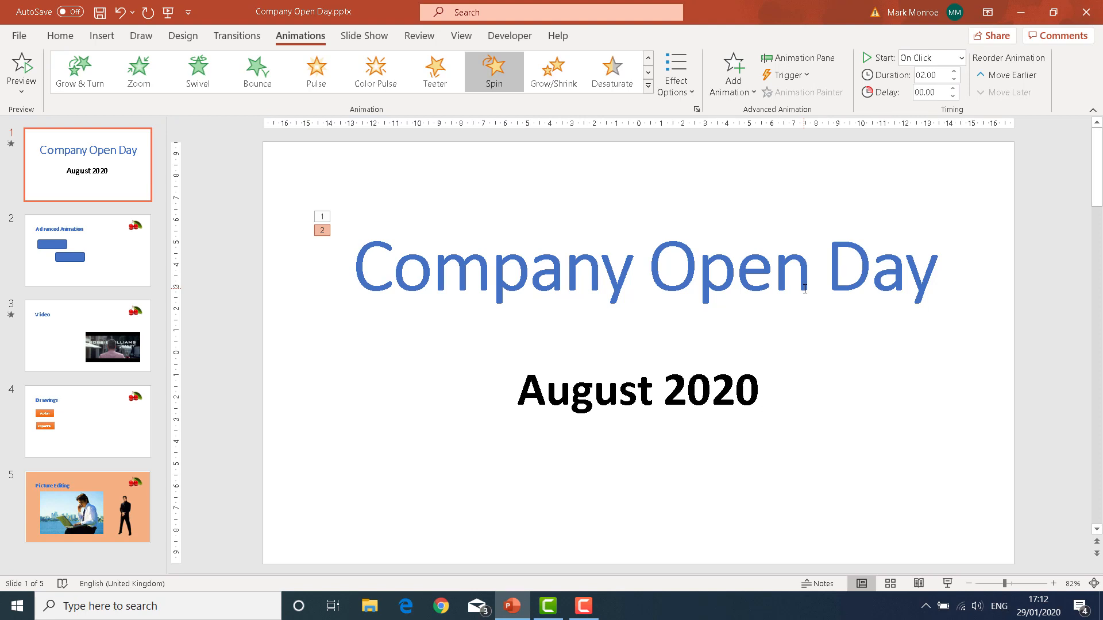
left_click(743, 87)
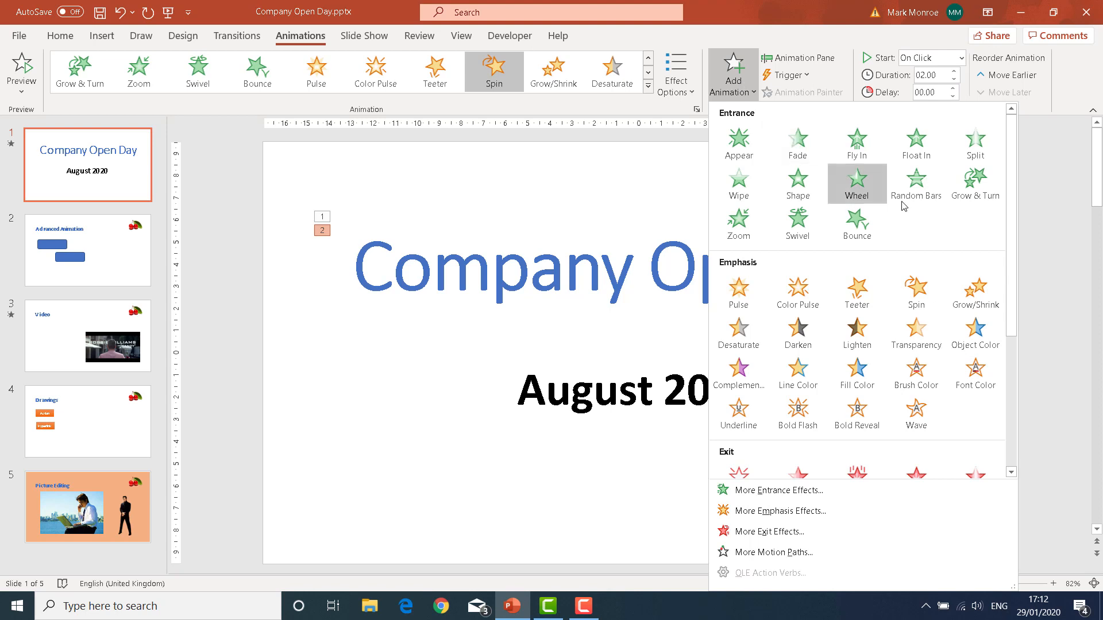
scroll(1010, 228, "down", 1)
left_click_drag(1010, 228, 1001, 348)
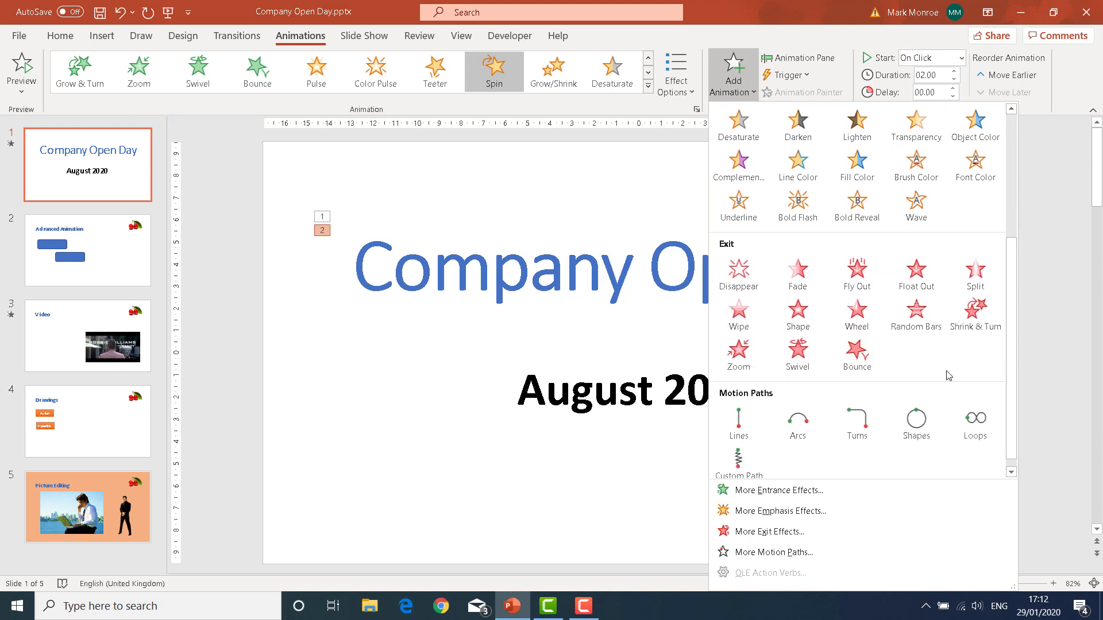
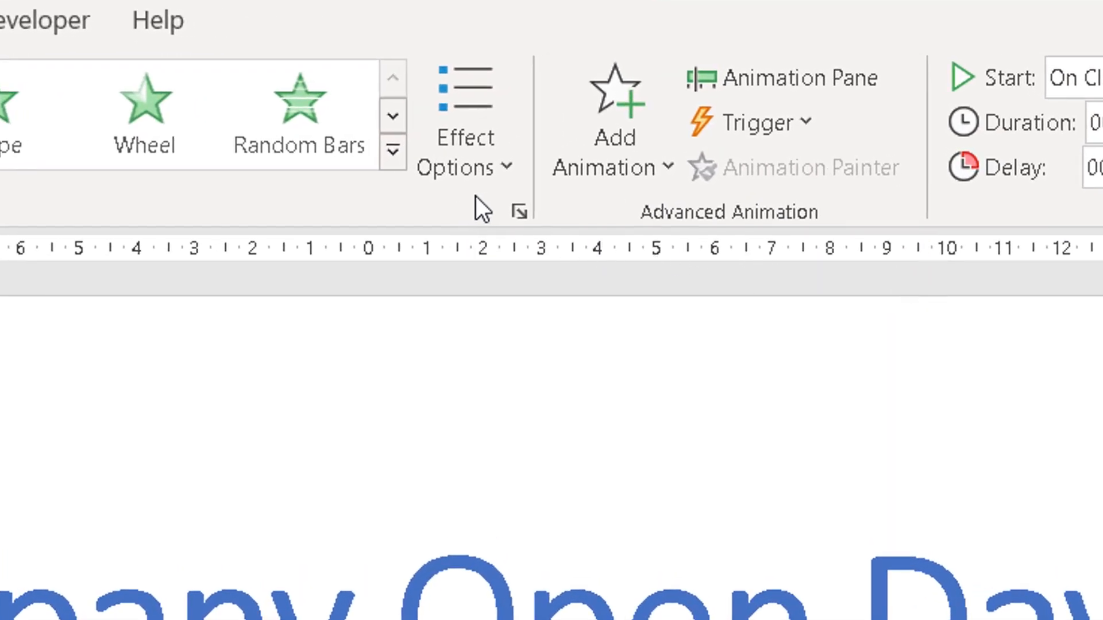
Examine the effect options offered for the title's Fade and Spin animations.
left_click(472, 136)
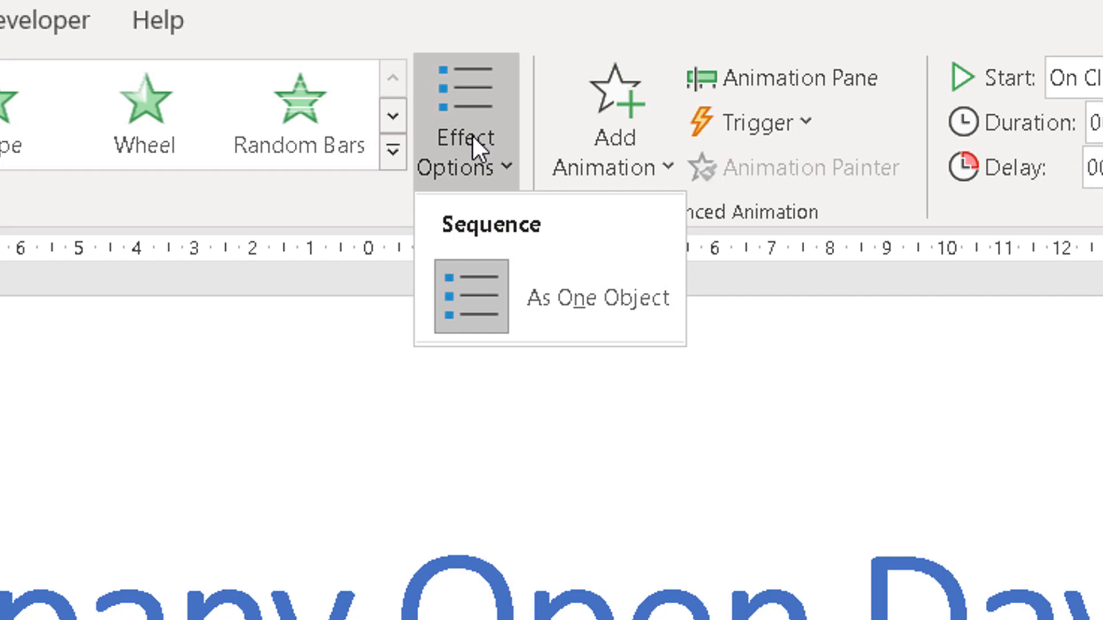
left_click(719, 13)
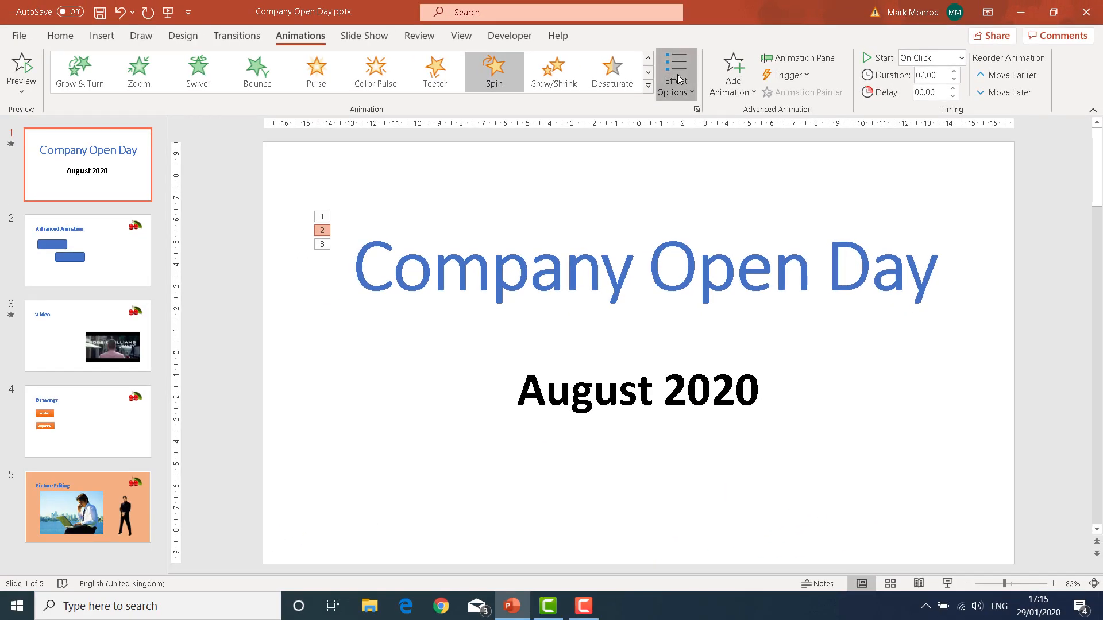
left_click(677, 74)
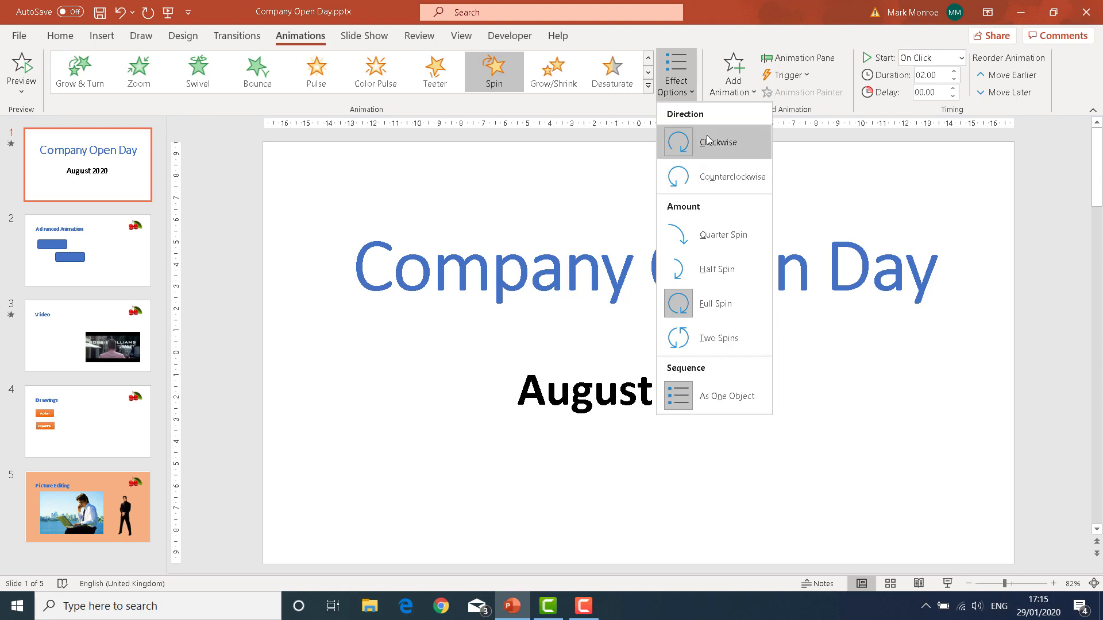
left_click(723, 36)
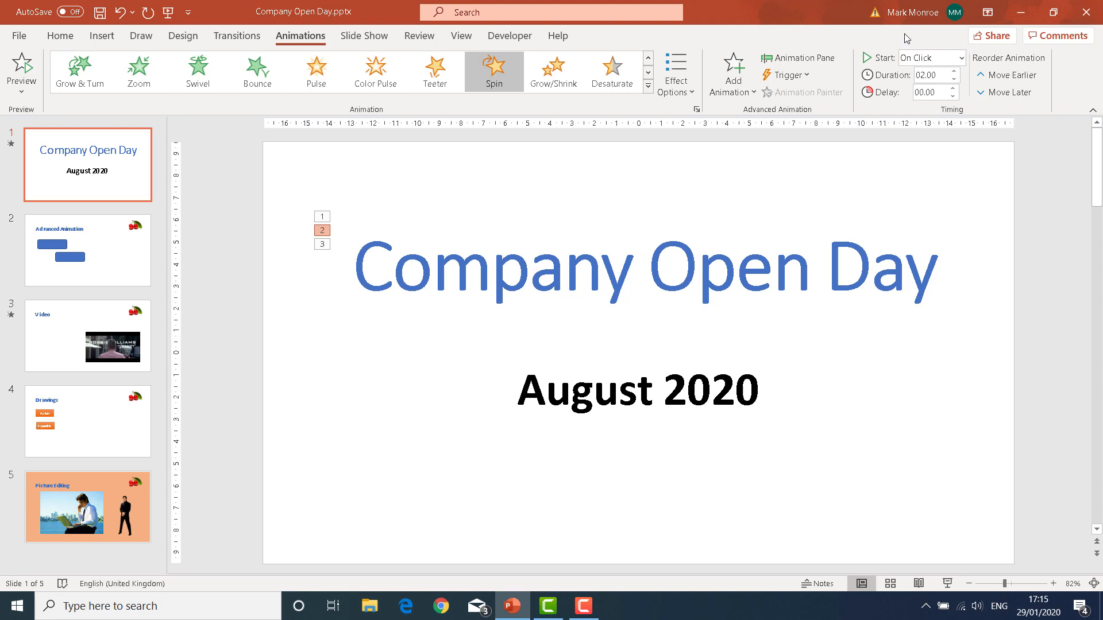
Set the title's Spin animation to start After Previous with a delay of 1 second.
left_click(962, 58)
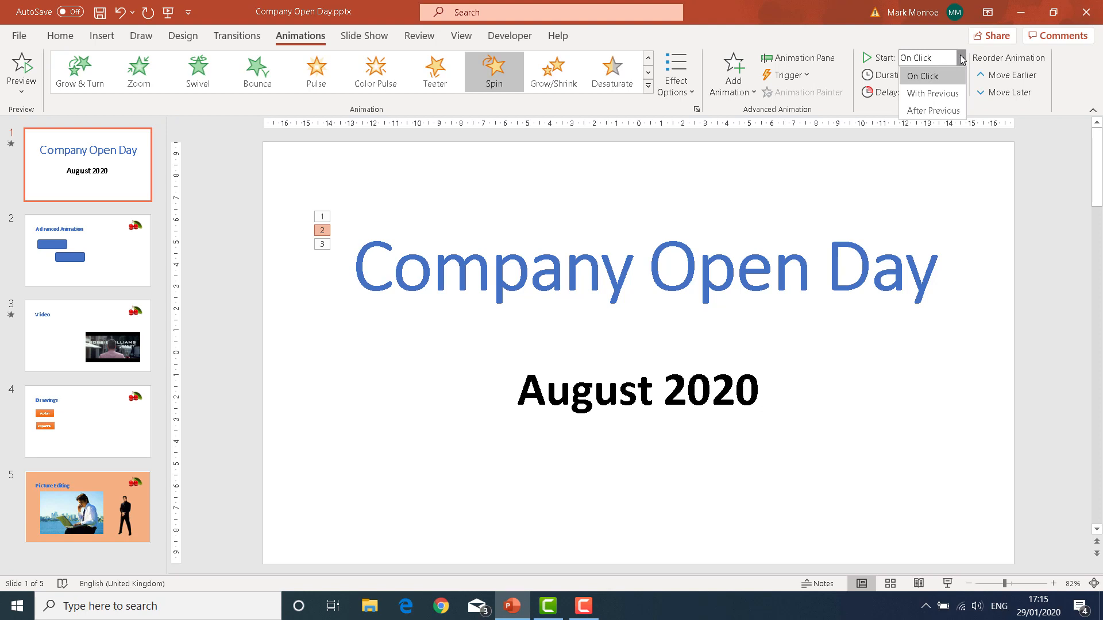
left_click(934, 111)
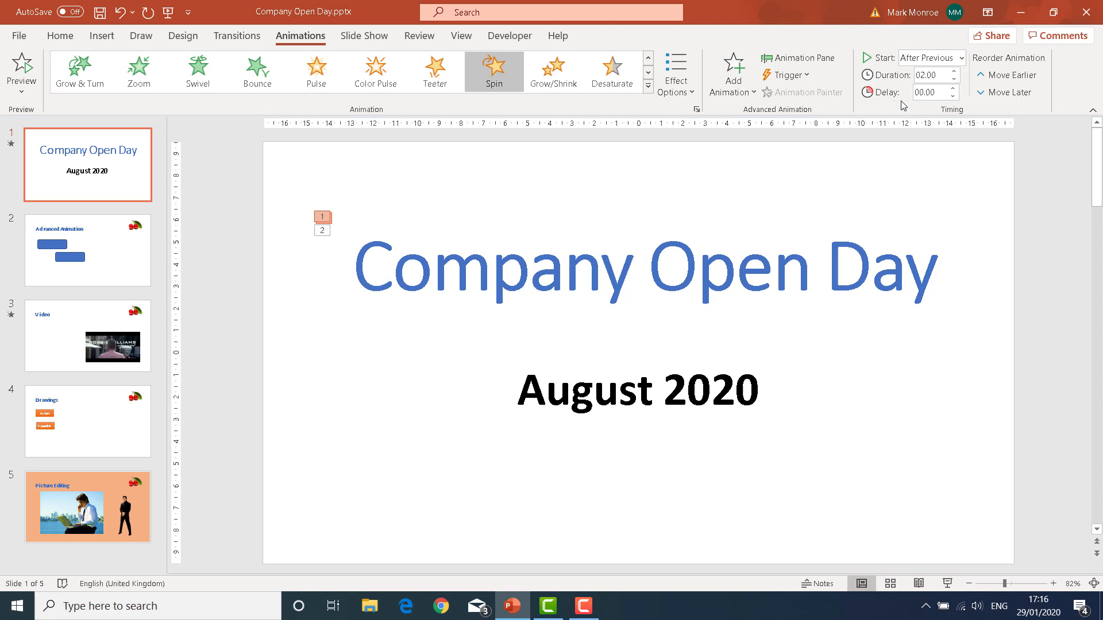
left_click(954, 88)
left_click(954, 89)
left_click(954, 88)
left_click(954, 89)
Set the vanishing point of the title's Zoom exit animation to Object Center.
left_click(322, 220)
left_click(322, 232)
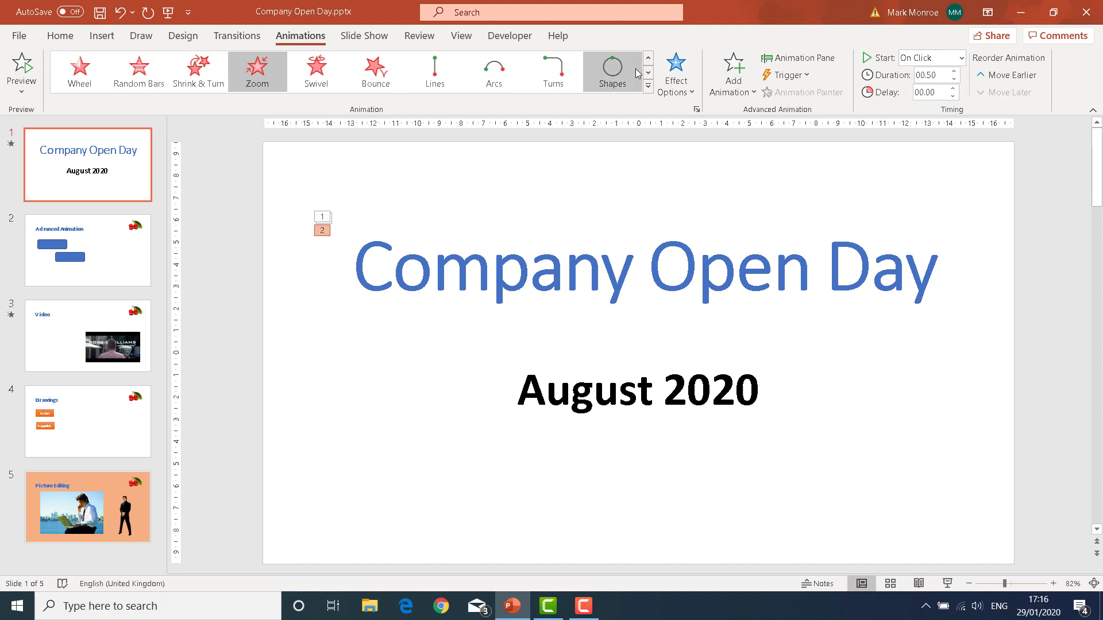
left_click(676, 68)
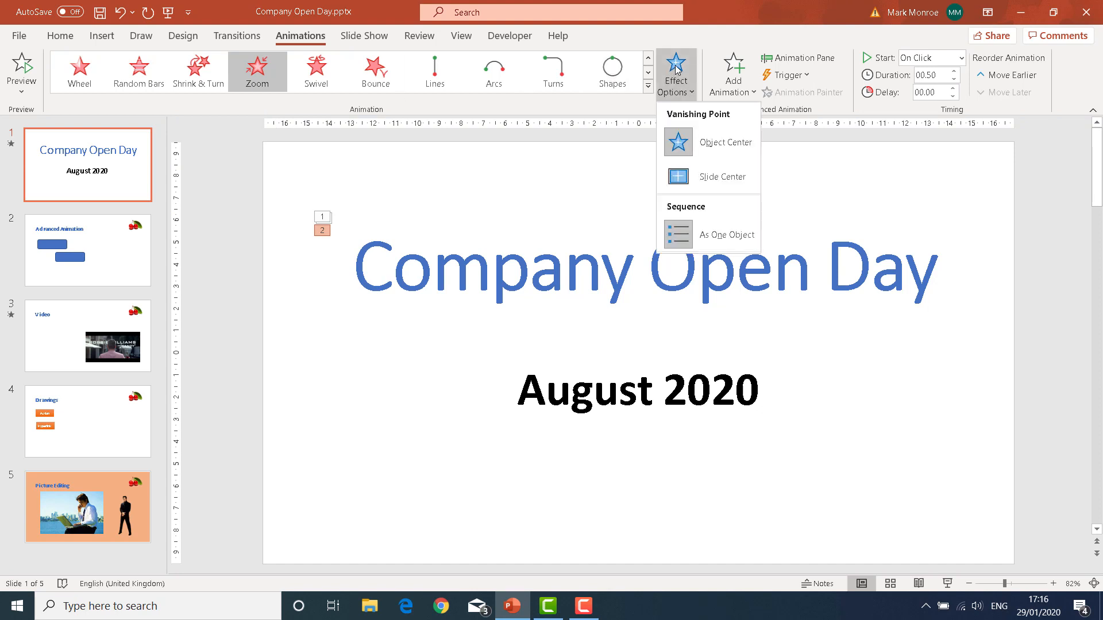
left_click(710, 148)
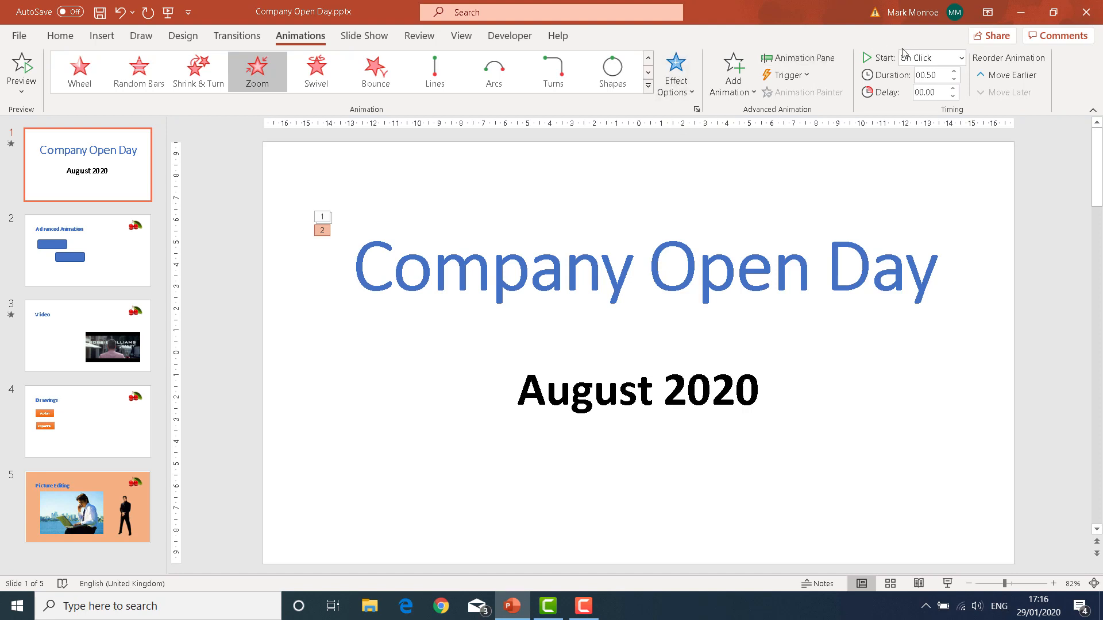
Set the title's Zoom exit animation to start After Previous with a delay of 02.00 seconds.
left_click(960, 58)
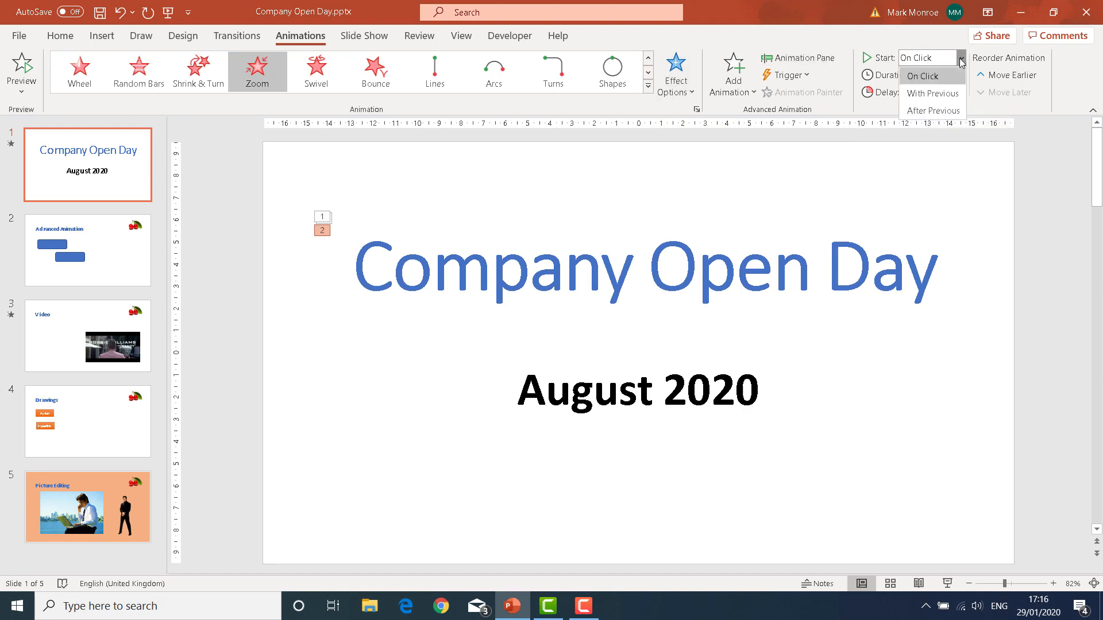
left_click(942, 112)
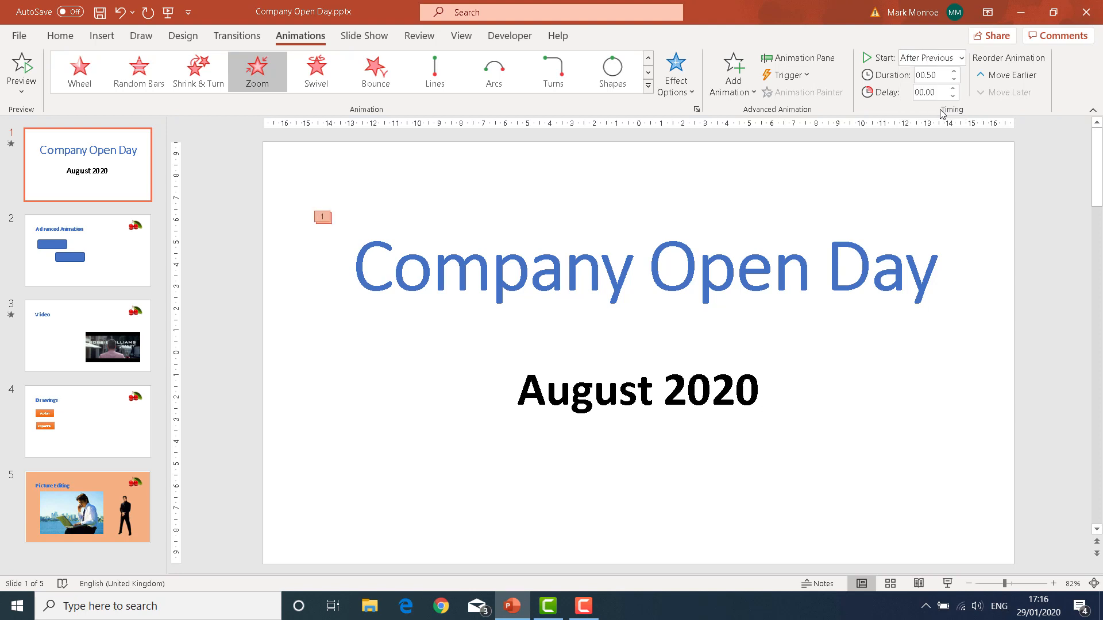
left_click(953, 89)
left_click(952, 89)
left_click(953, 89)
left_click(953, 89)
left_click(953, 89)
left_click(953, 89)
left_click(953, 89)
left_click(952, 89)
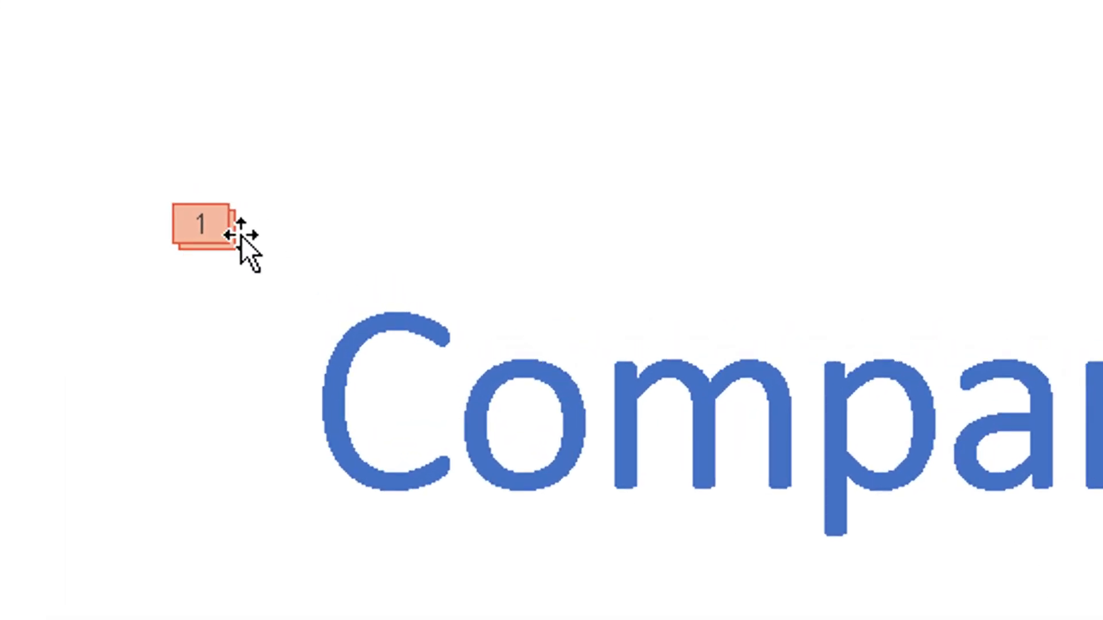
Open the Animation Pane from the title's grouped animation marker.
left_click(227, 244)
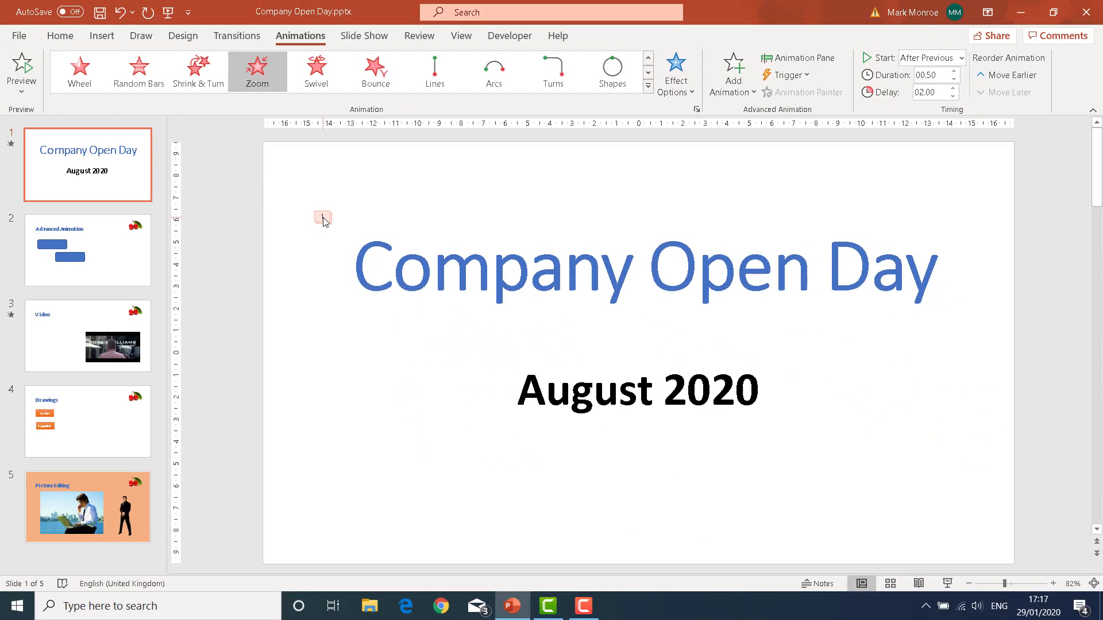
double_click(323, 219)
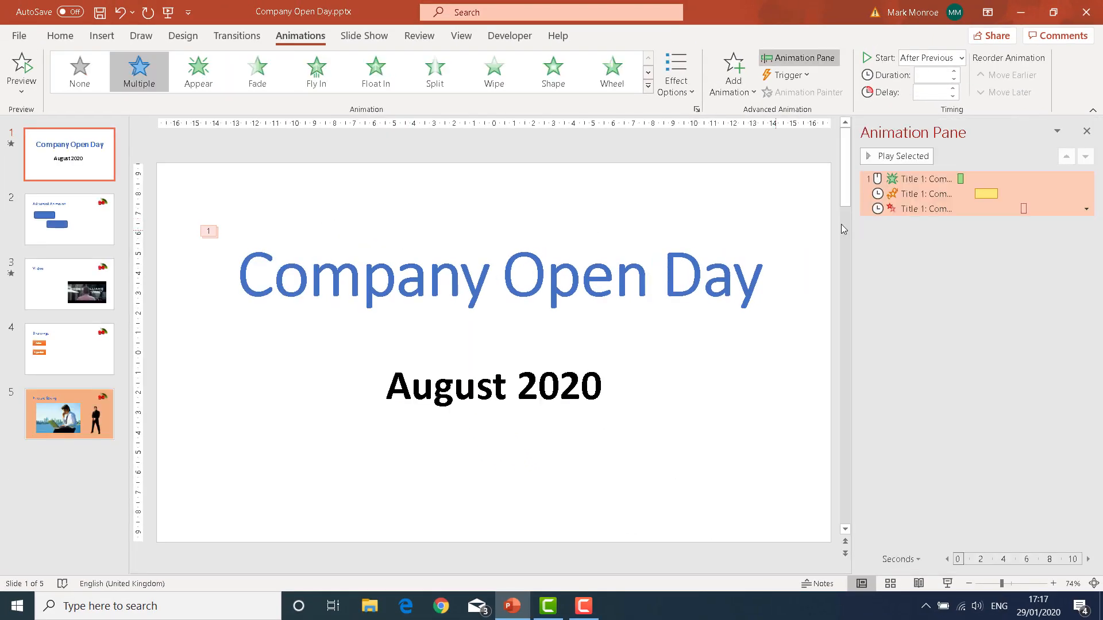